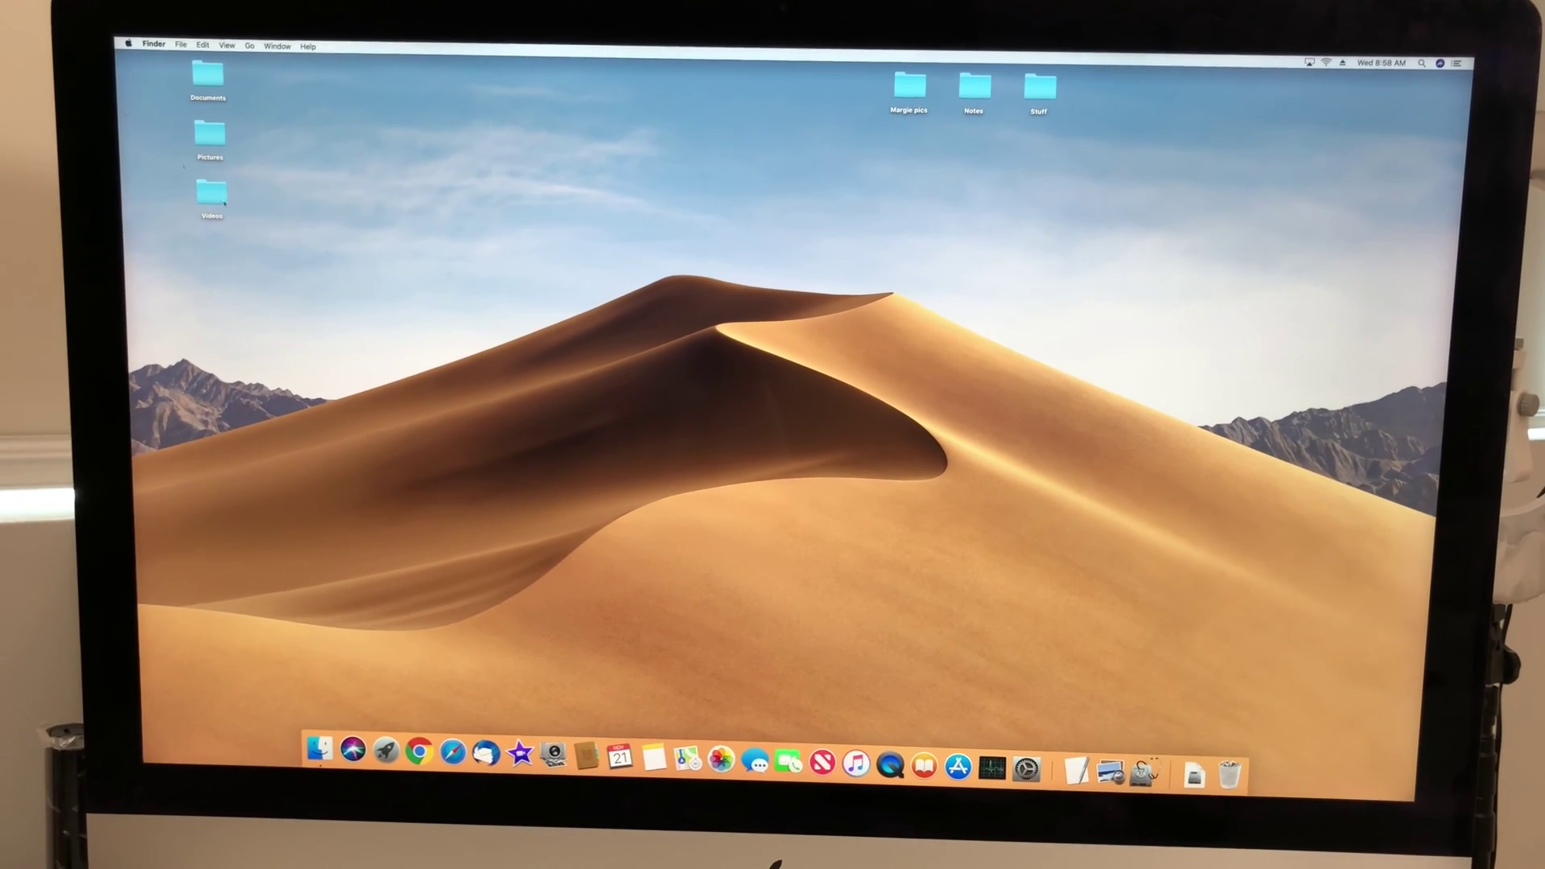
- Verify About This Mac lists 8 GB 1867 MHz DDR3 memory, then shut down the iMac
click(135, 45)
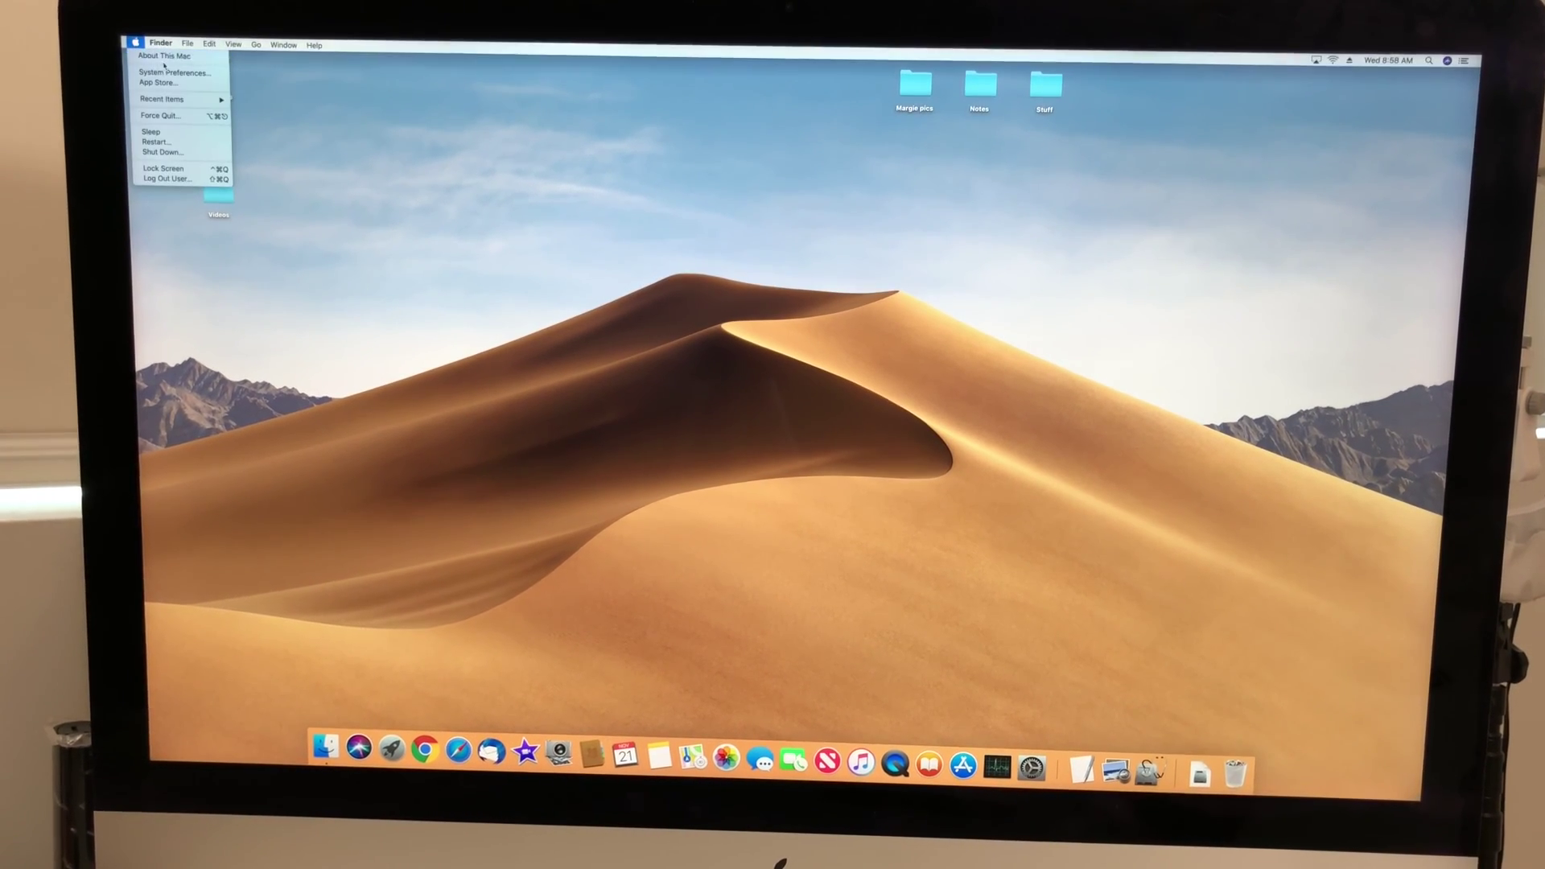
click(169, 55)
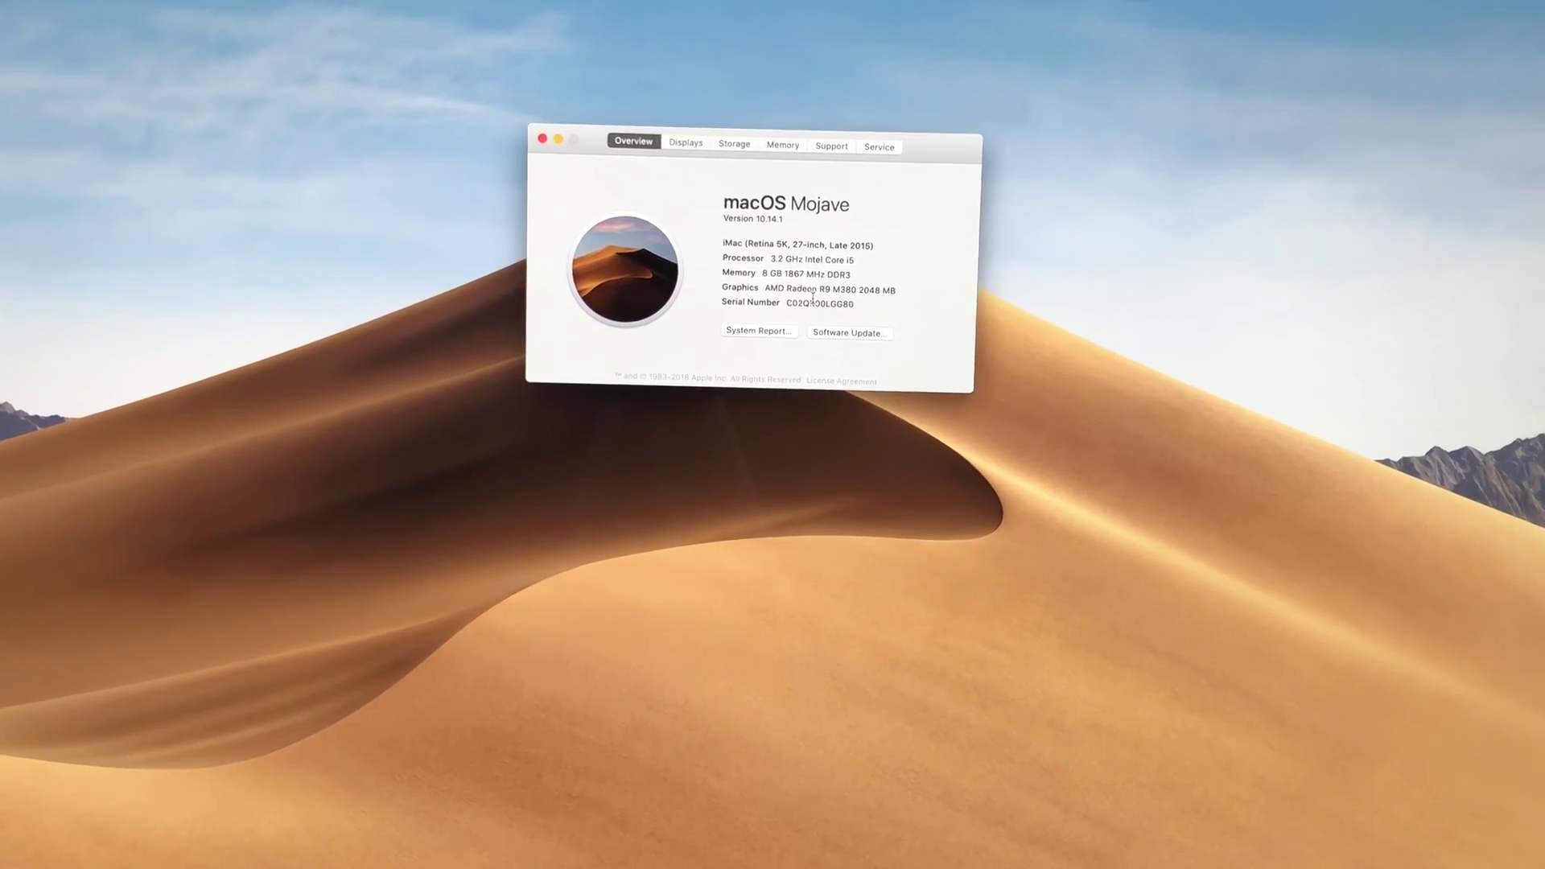
key(super+w)
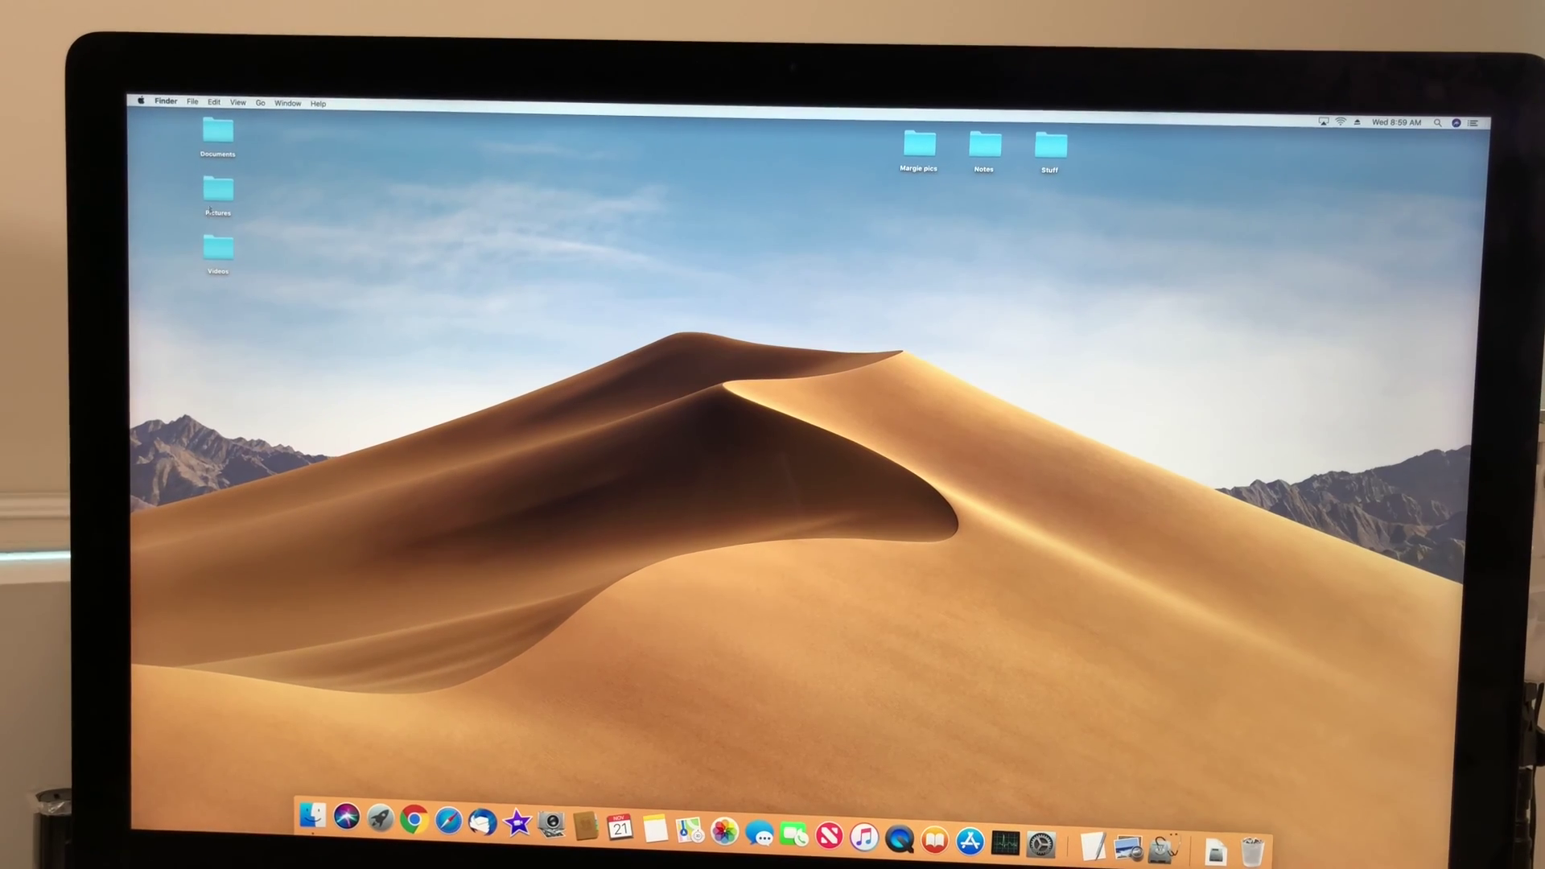
click(141, 103)
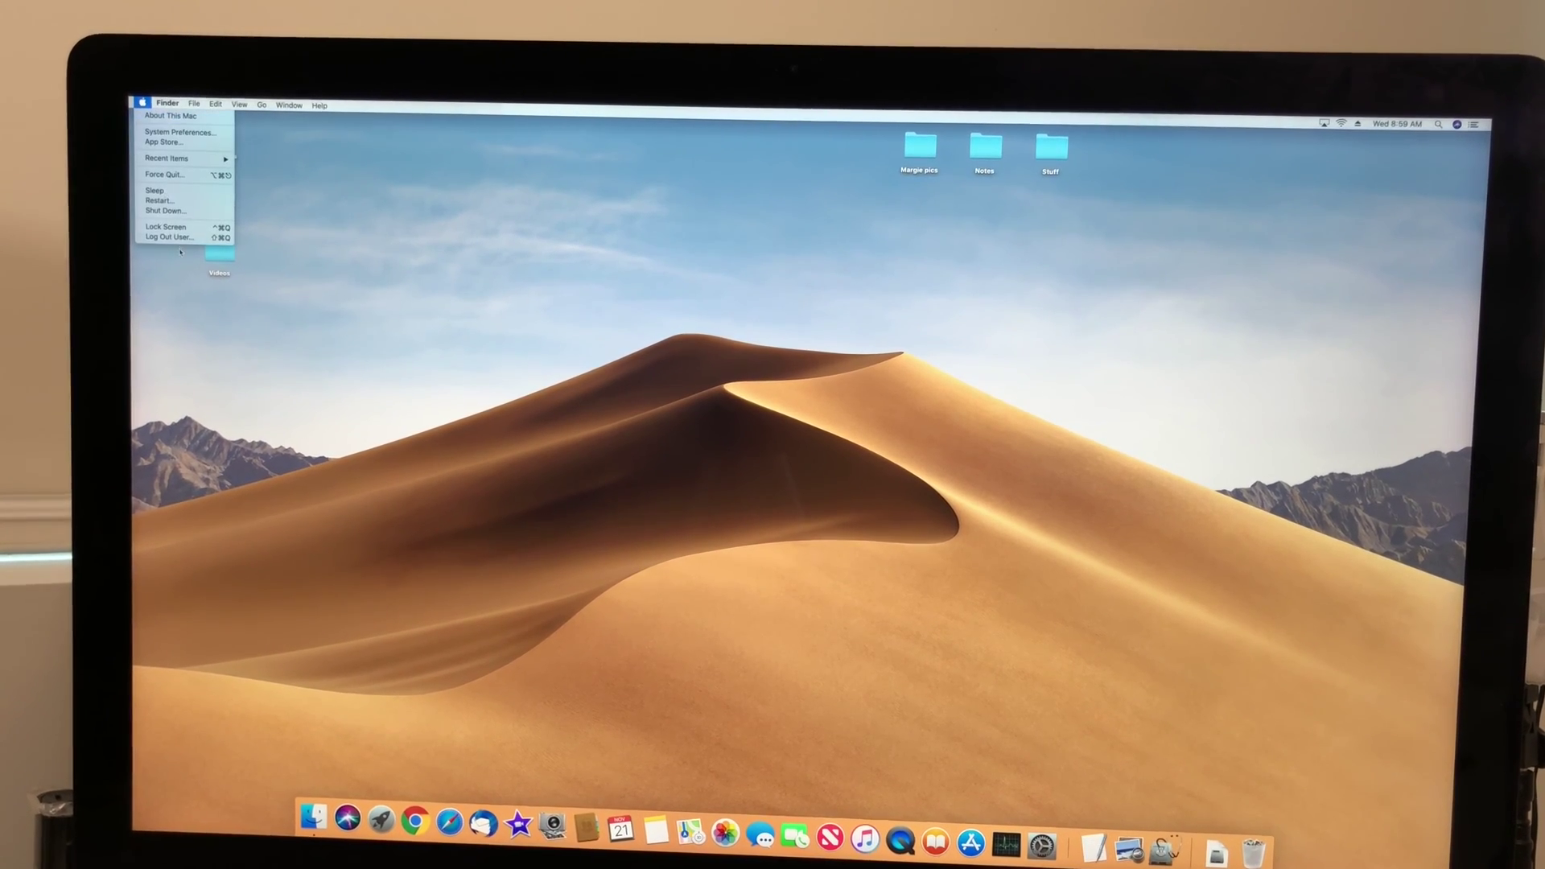
click(176, 211)
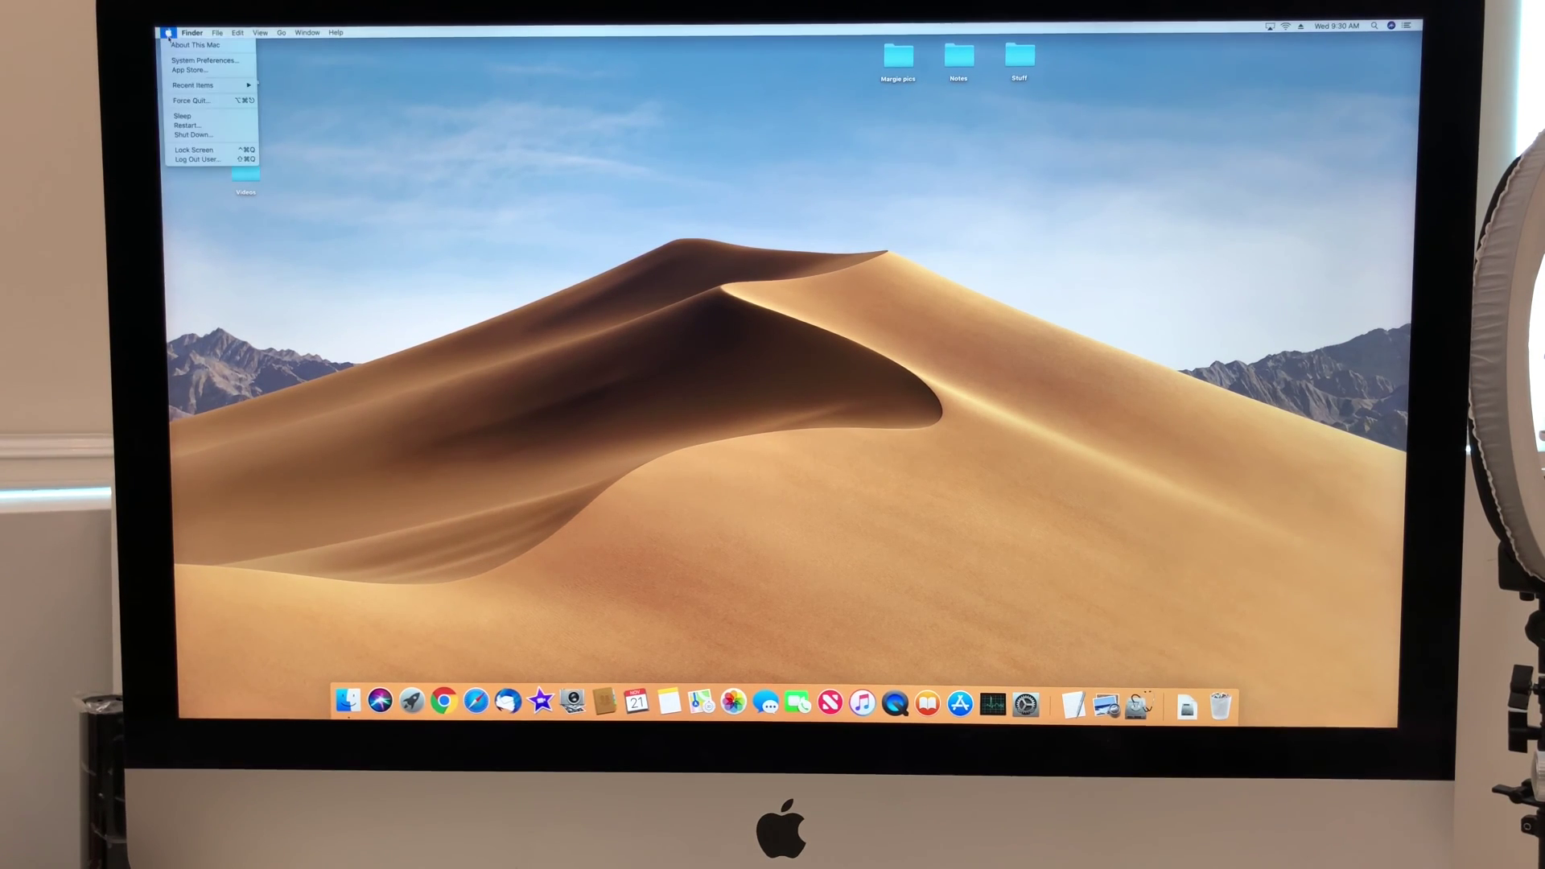
- View the About This Mac Memory tab showing two 8 GB modules totalling 16 GB DDR3
click(181, 49)
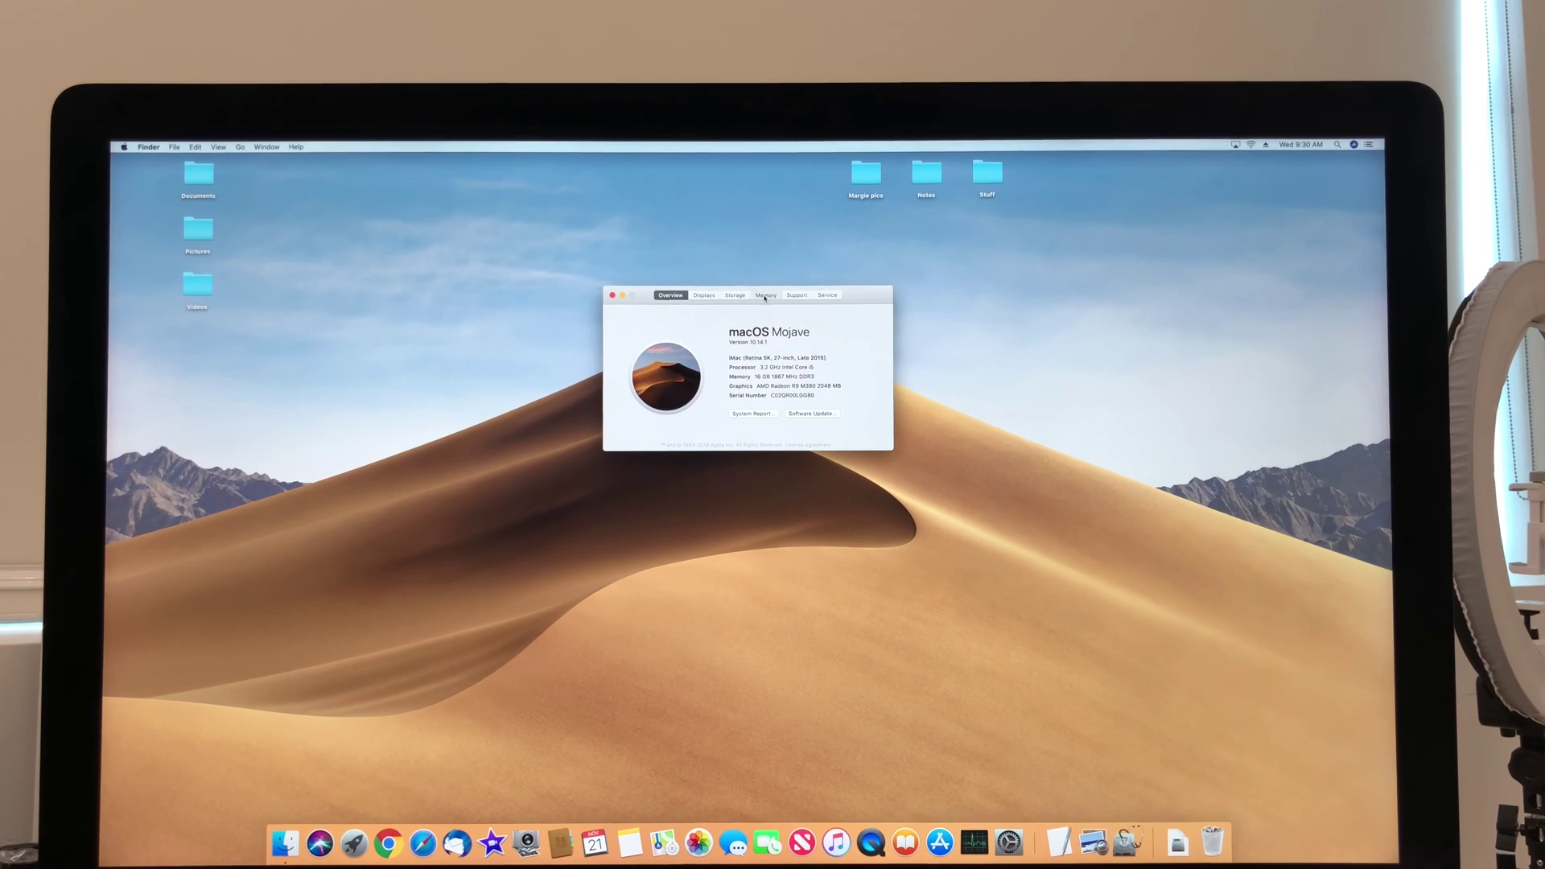
click(766, 296)
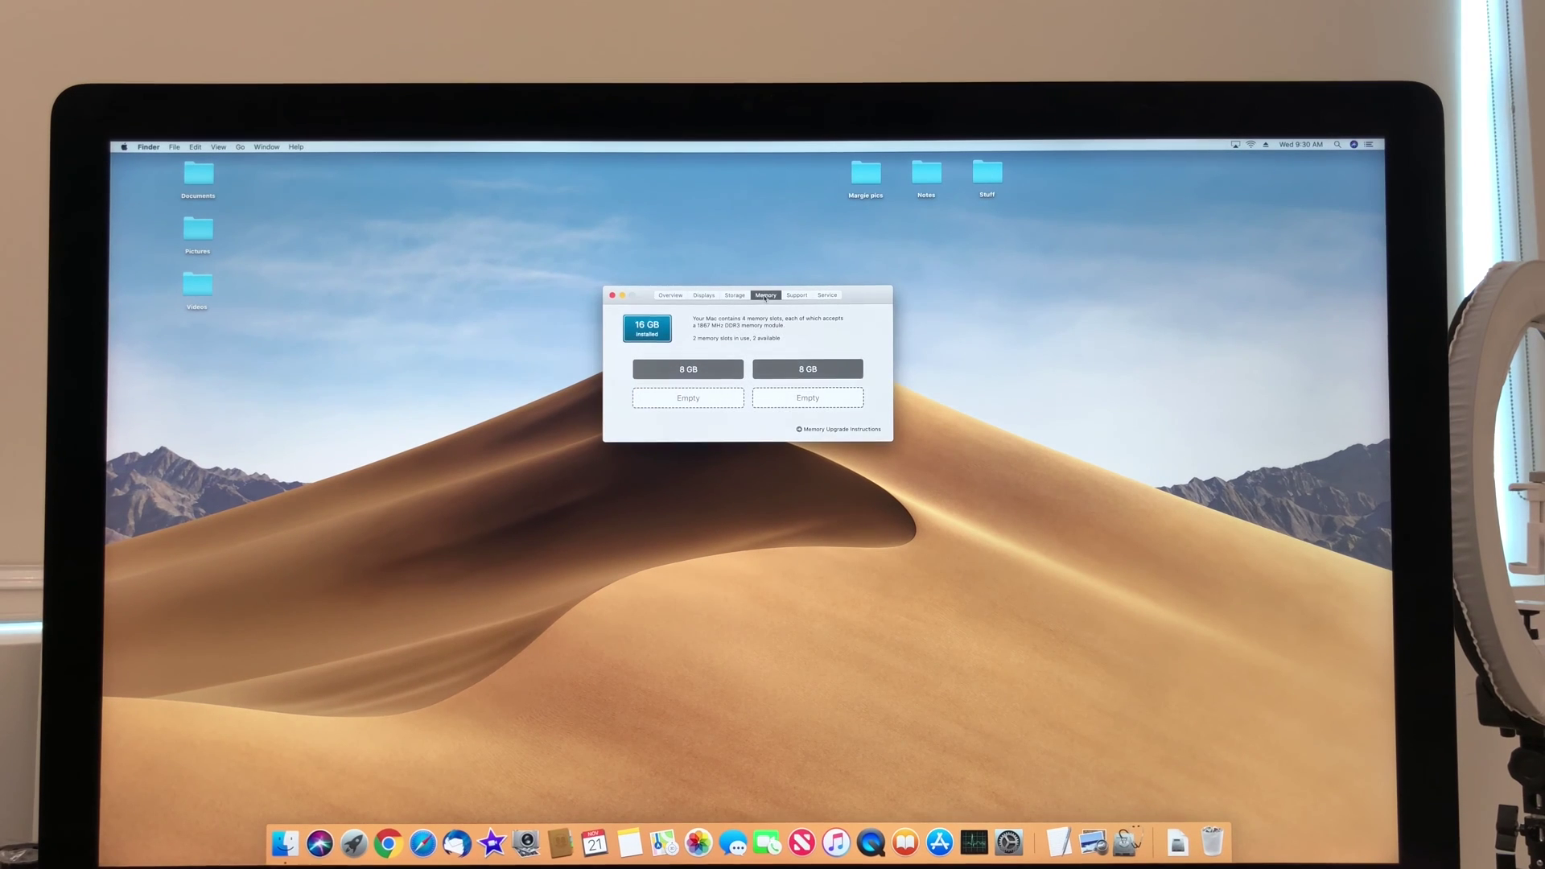